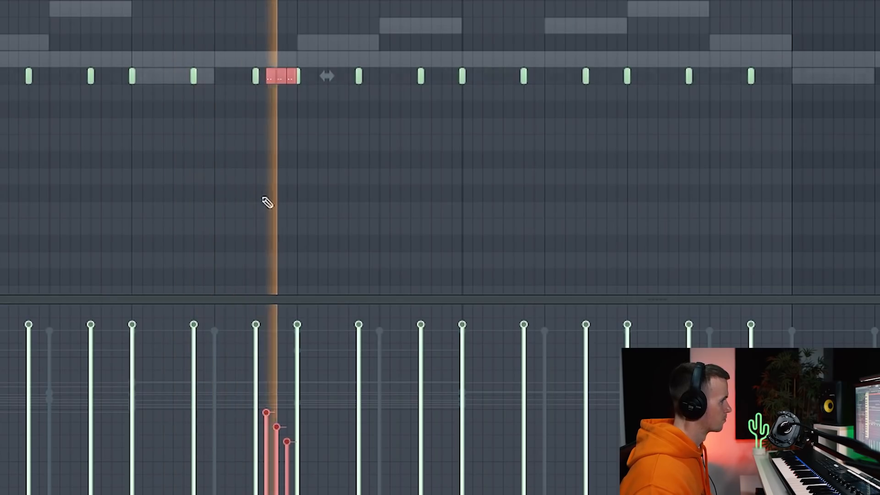
Step: Deselect the three-note C5 roll and add two short, low-velocity C5 notes around the start of the last bar
left_click(322, 92, "ctrl")
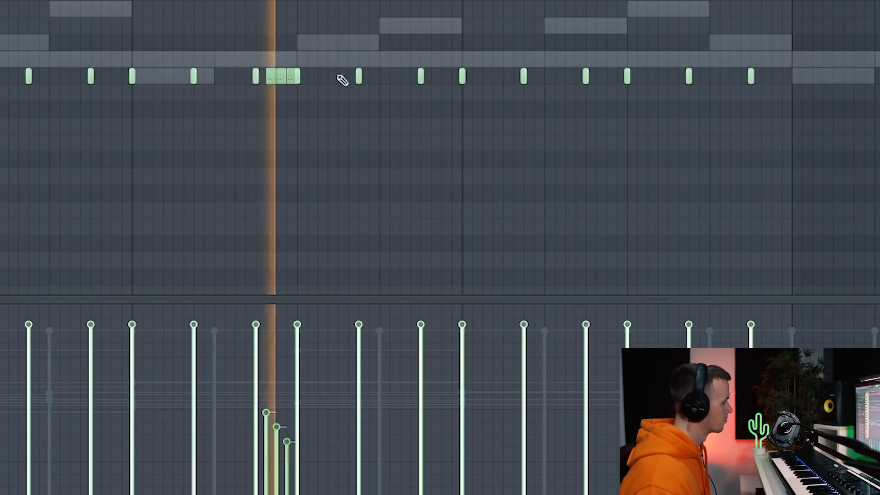
left_click(447, 78)
scroll(447, 78, "up", 2)
scroll(453, 78, "down", 1)
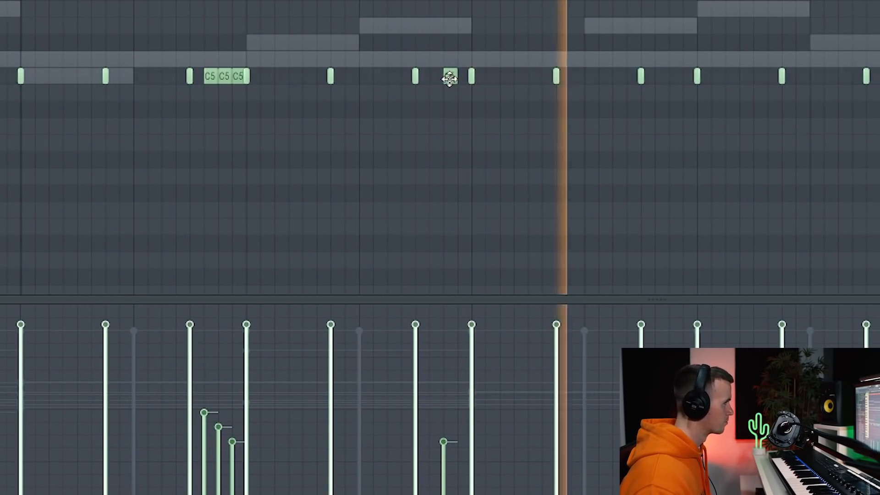
scroll(512, 138, "down", 3)
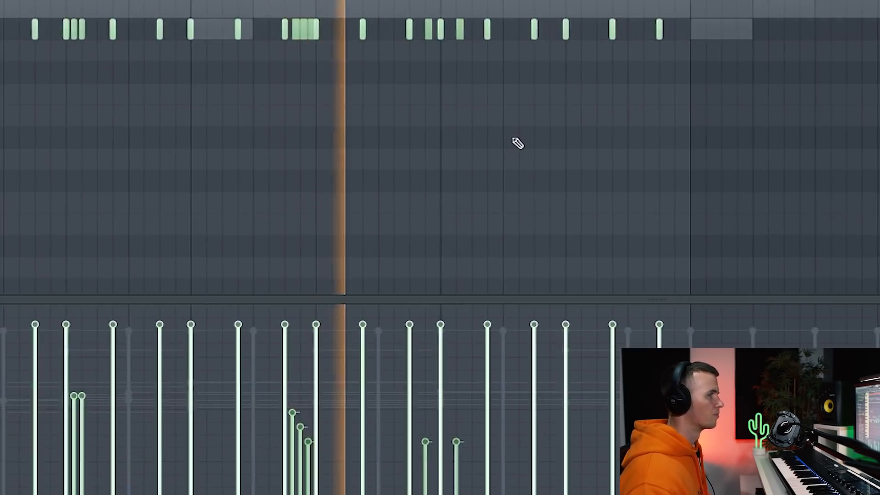
Step: Add short, low-velocity C5 fill notes in bar six and between the main hits of the last bar
scroll(513, 139, "up", 3)
left_click(643, 34)
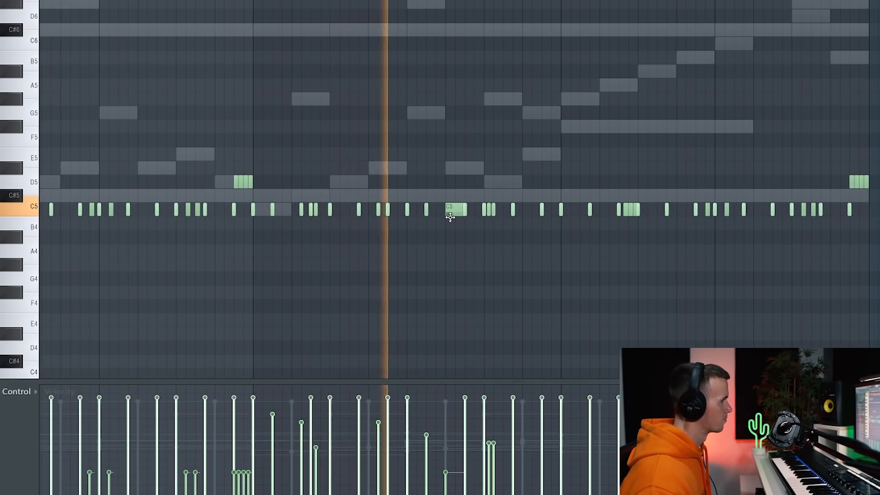
scroll(454, 221, "down", 2)
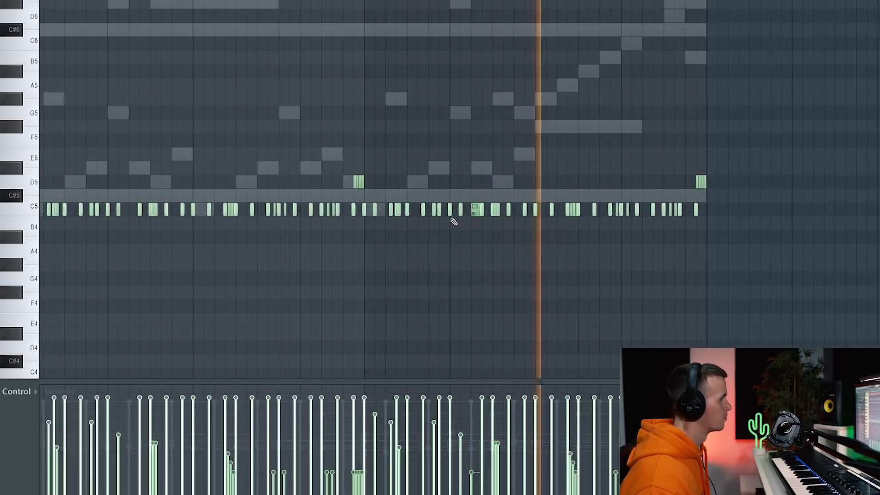
scroll(659, 291, "up", 3)
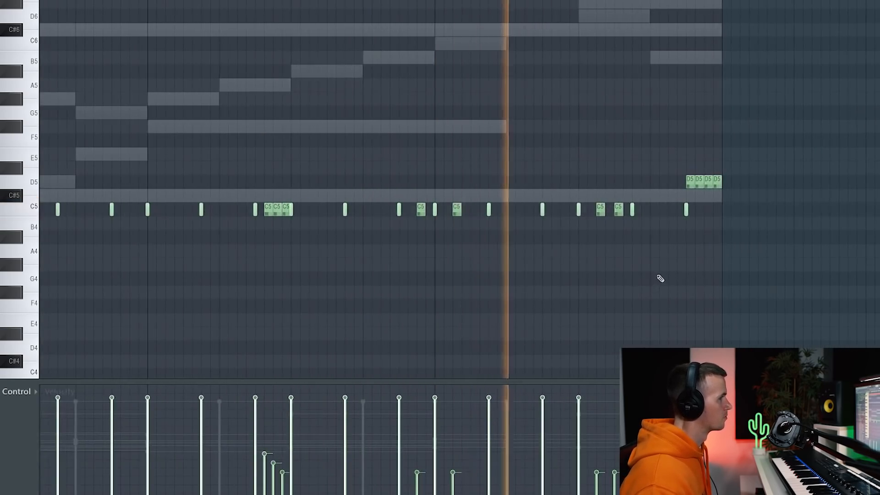
scroll(598, 212, "down", 2)
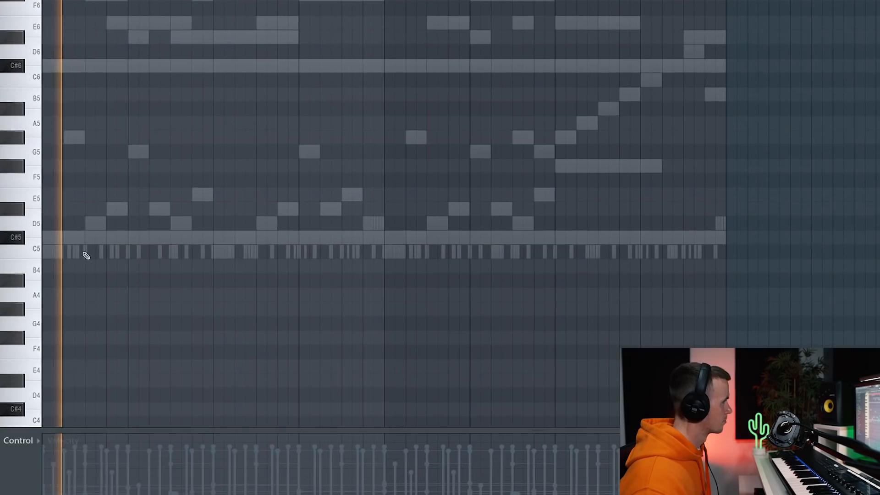
Step: Place short, sparse C5 notes in the gaps of the ghost pattern across the first four bars
left_click(71, 246)
left_click(156, 237)
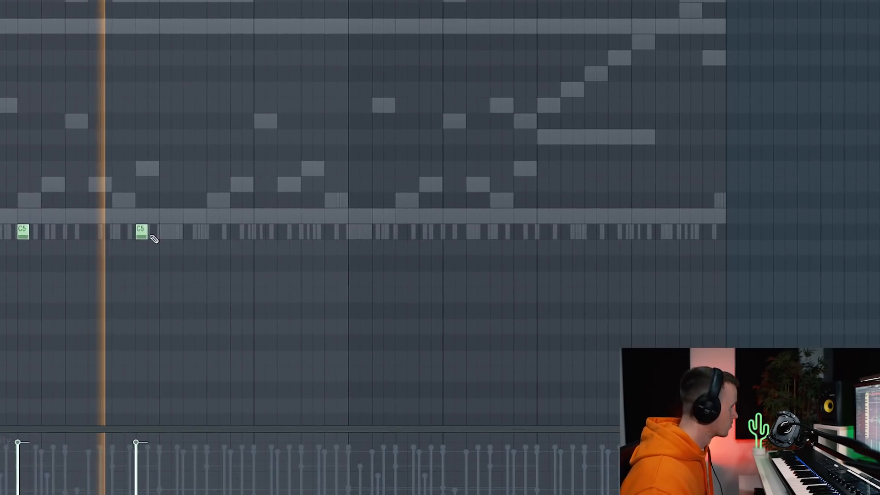
left_click(175, 221)
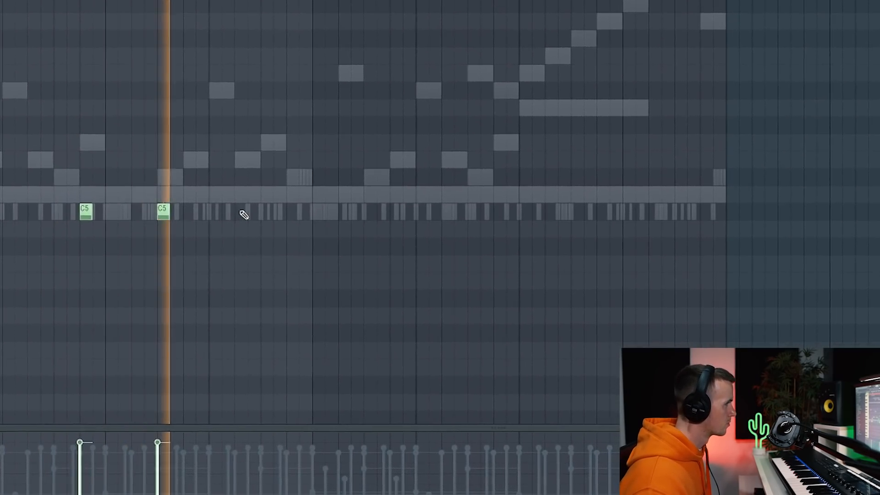
left_click(255, 215)
left_click(261, 200)
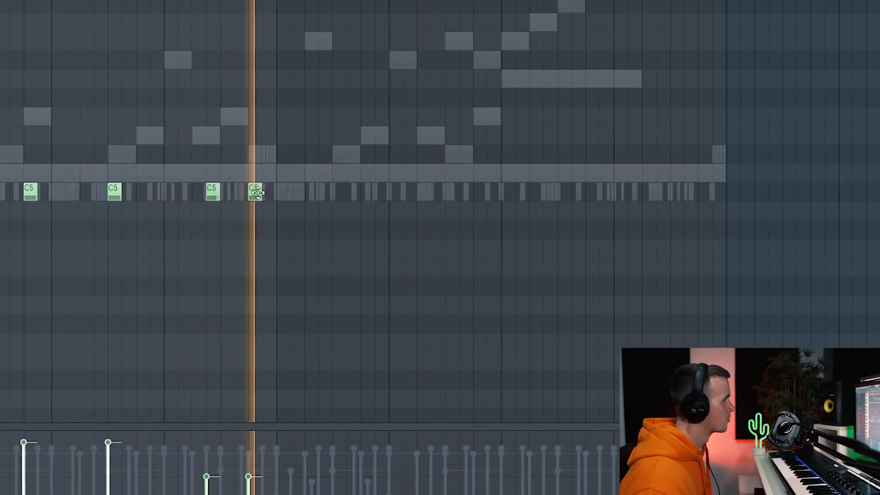
Step: Continue the sparse line of short C5 notes through bars five to eight
left_click(349, 199)
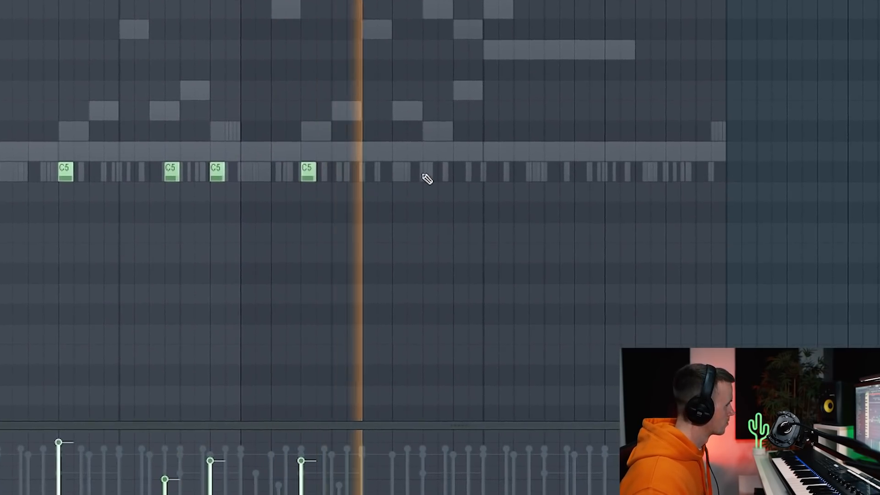
left_click(464, 177)
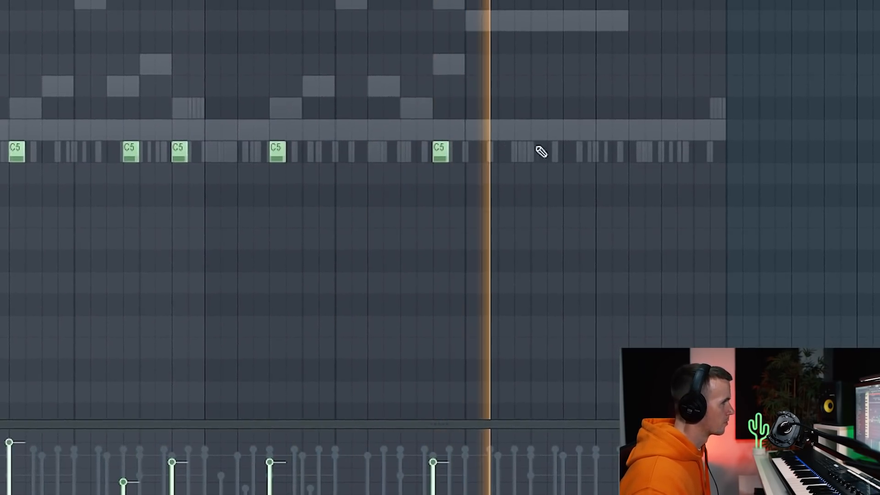
left_click(539, 157)
left_click(647, 138)
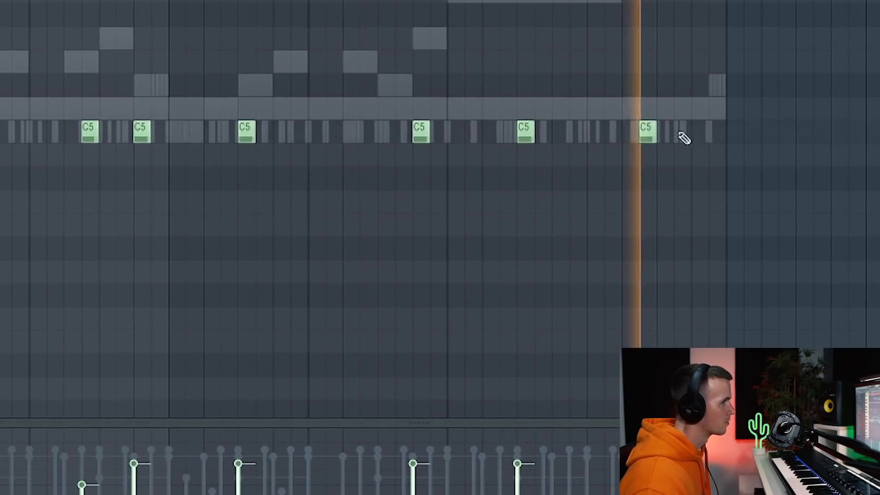
left_click(699, 137)
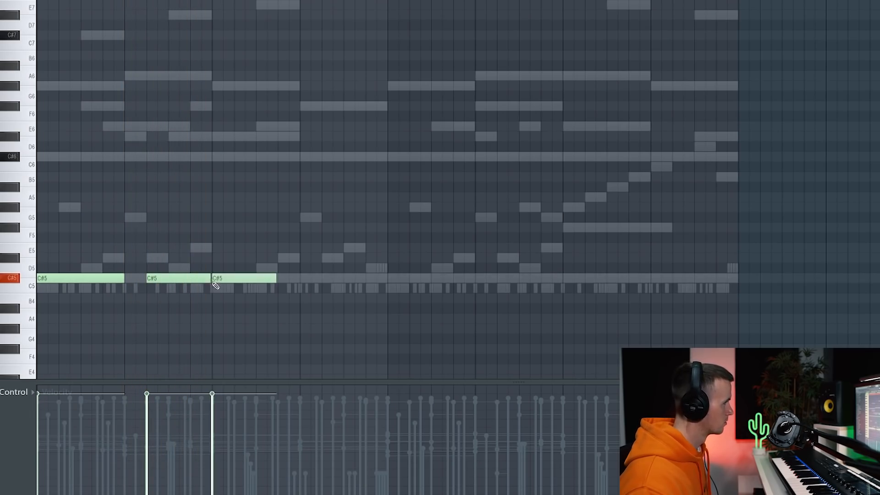
Step: Add a short slide note on G#5 above the second C#5 bass note
scroll(211, 280, "up", 3)
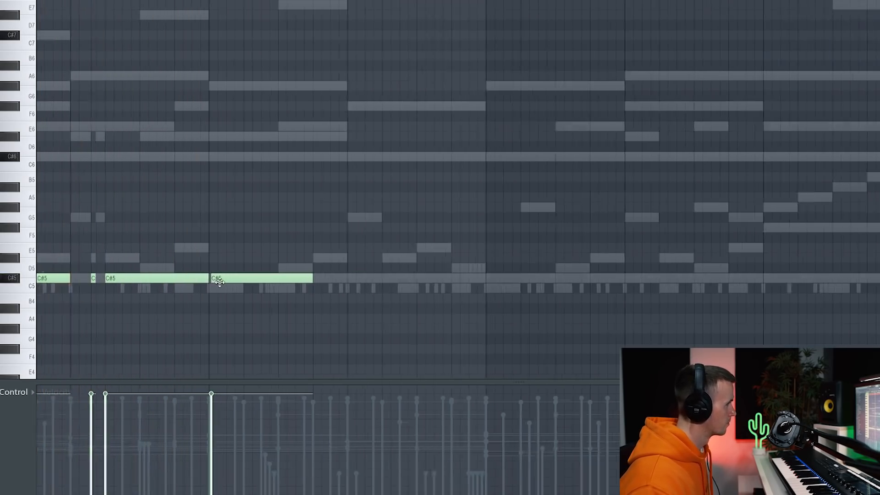
scroll(196, 303, "down", 4)
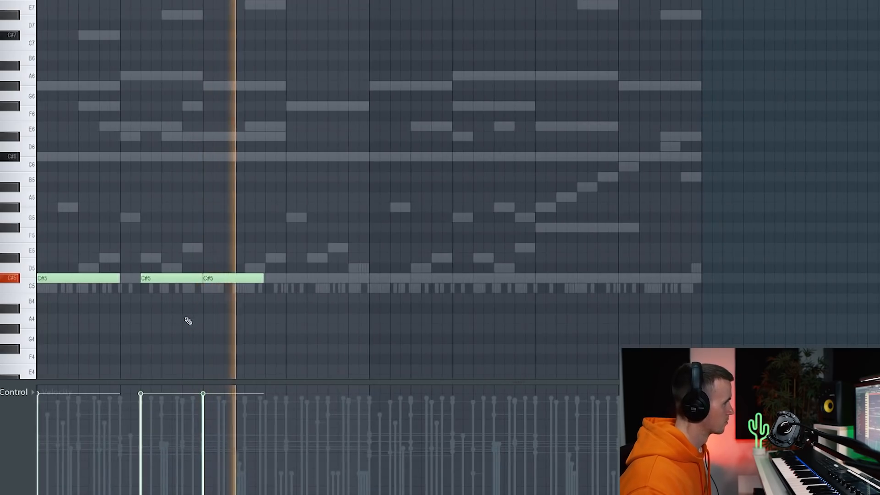
left_click(258, 281, "ctrl")
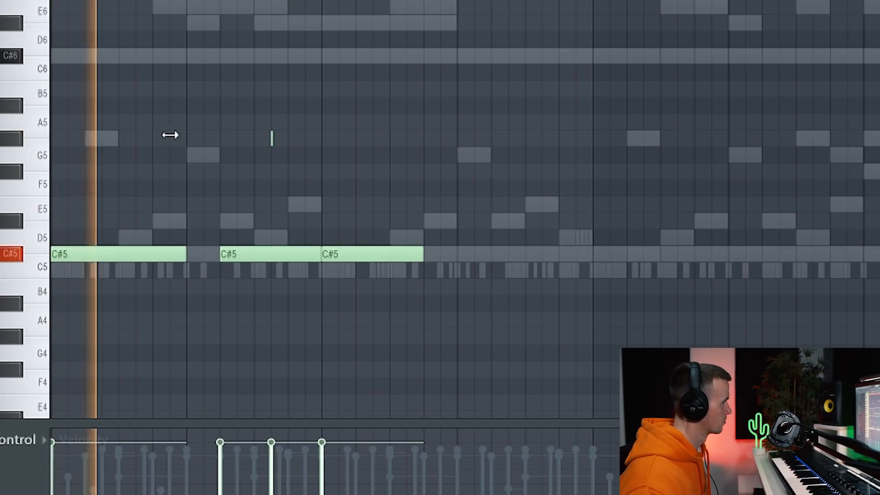
Step: Slice the second C#5 bass note where the E5 ghost note begins
scroll(271, 137, "up", 2)
scroll(283, 211, "up", 2)
key("c")
left_click(274, 253)
key("ctrl+z")
key("space")
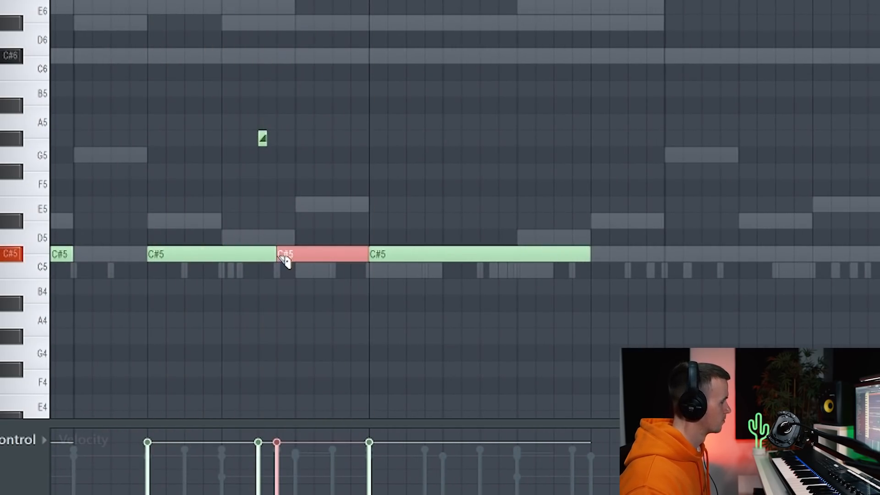
key("ctrl+z")
key("space")
left_click(295, 254)
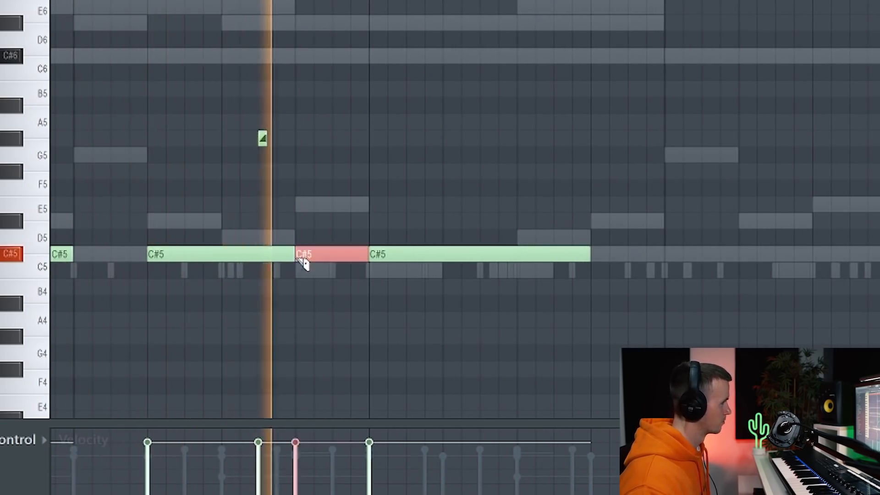
Step: Add a run of four short C#5 bass notes in the second half of bar four
scroll(303, 263, "down", 2)
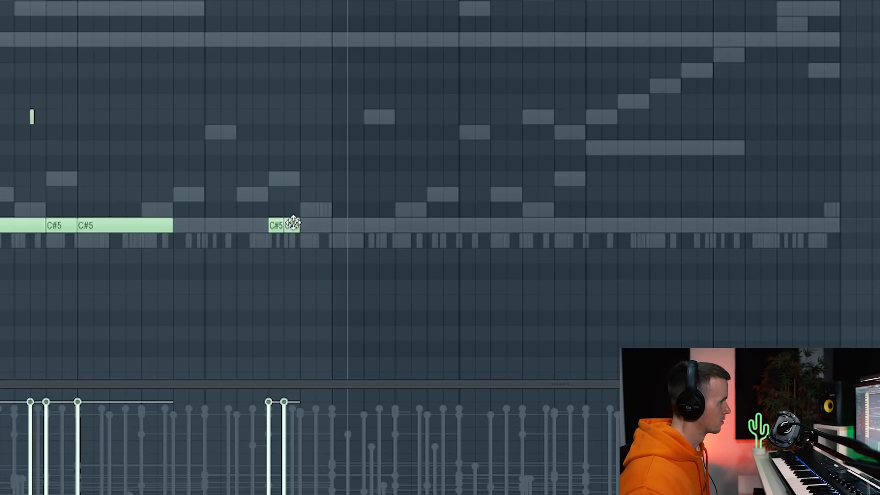
scroll(293, 223, "up", 2)
left_click(307, 226)
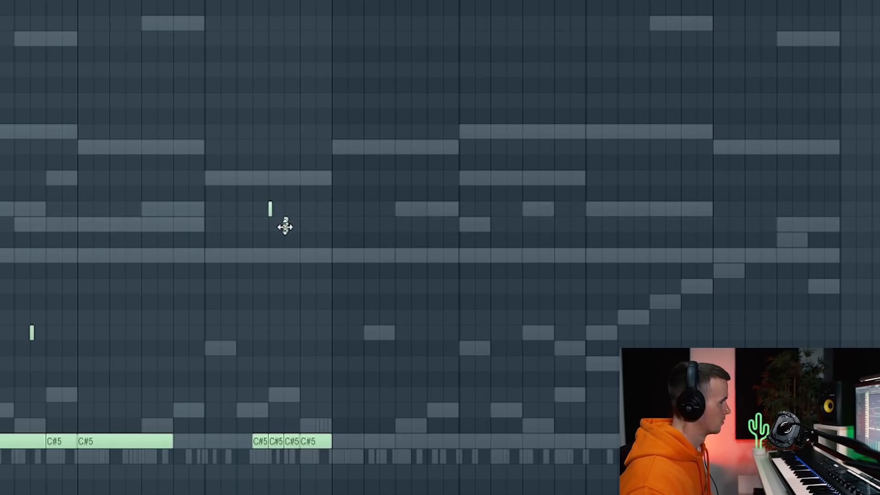
Step: Place slide notes on E6, D#6 and G#5 above the bar-four C#5 run and play the result
scroll(303, 292, "up", 3)
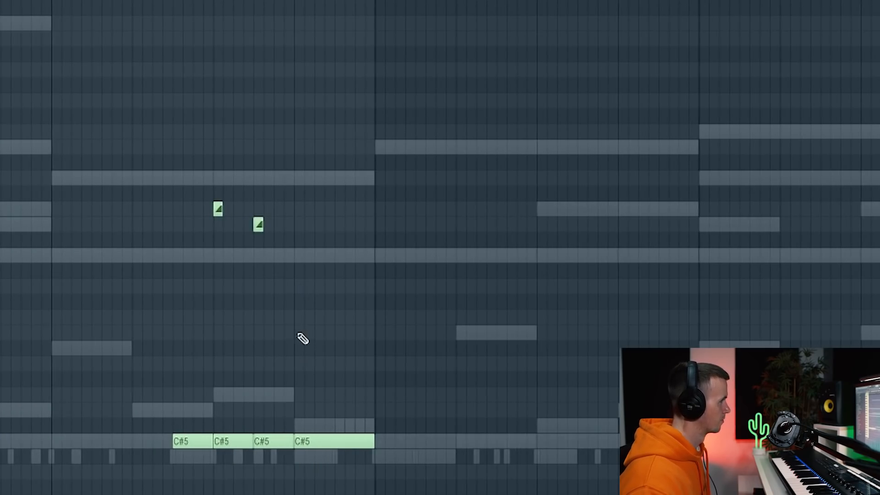
scroll(299, 347, "down", 3)
key("space")
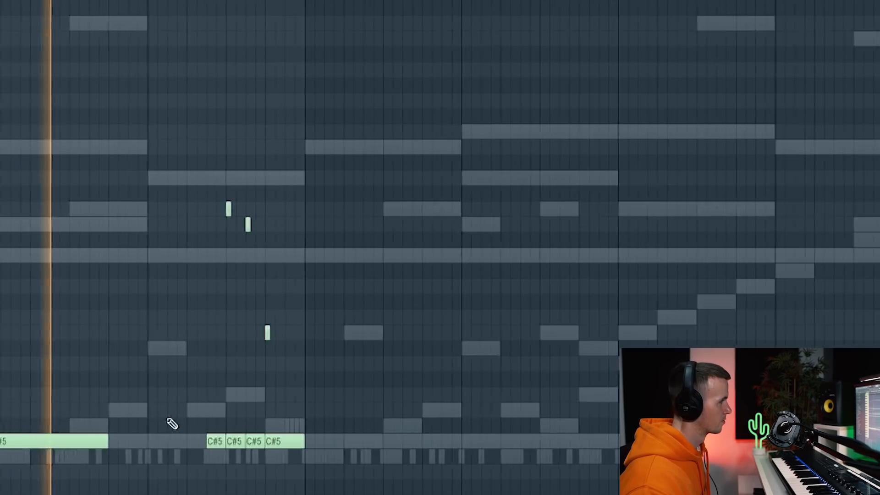
Step: Extend the C#5 bass line through bars five and six, add a C#6 slide note in bar six, and play it
left_click_drag(342, 439, 393, 442)
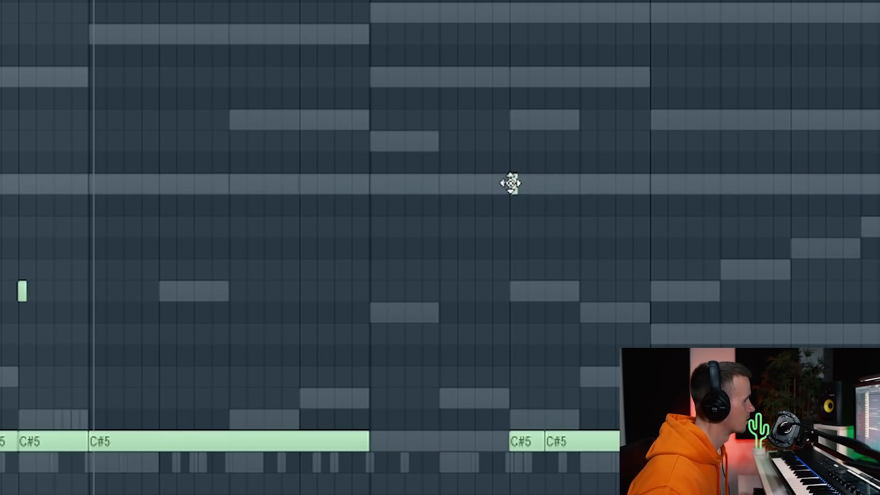
left_click(510, 184)
key("space")
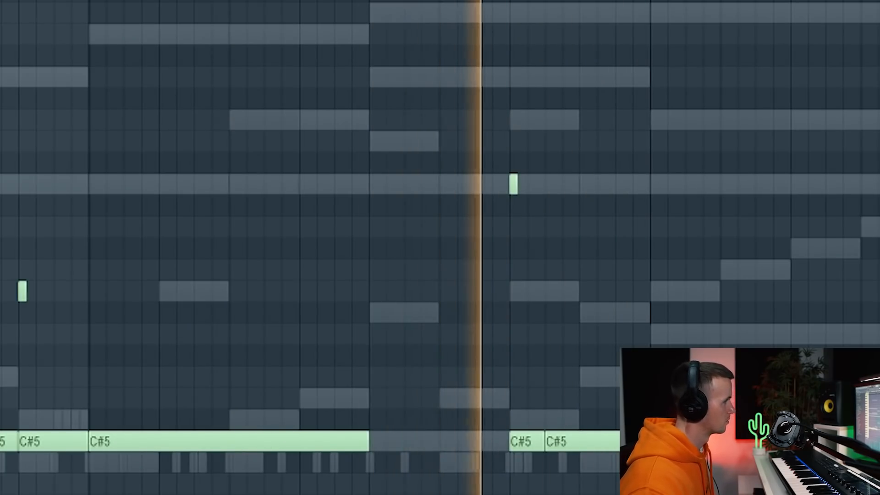
key("space")
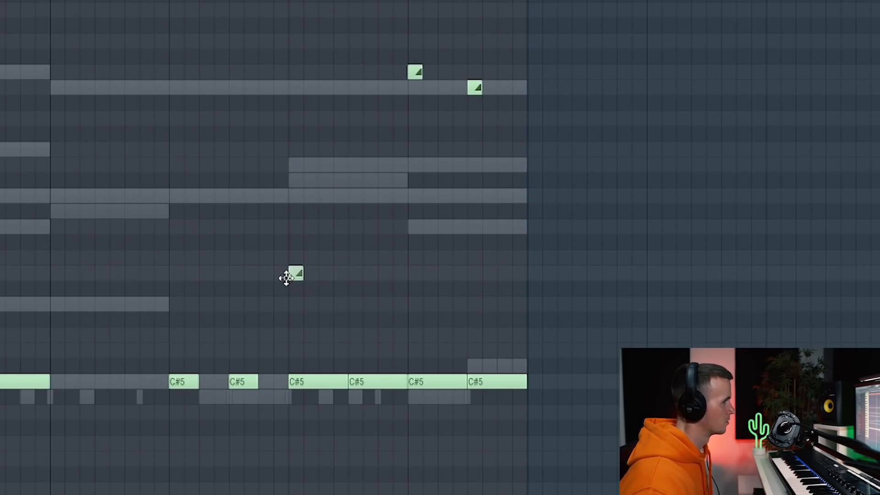
Step: Add a slide note in the last bar and move it to D#6 at the start of the fourth C#5 note
left_click(338, 196)
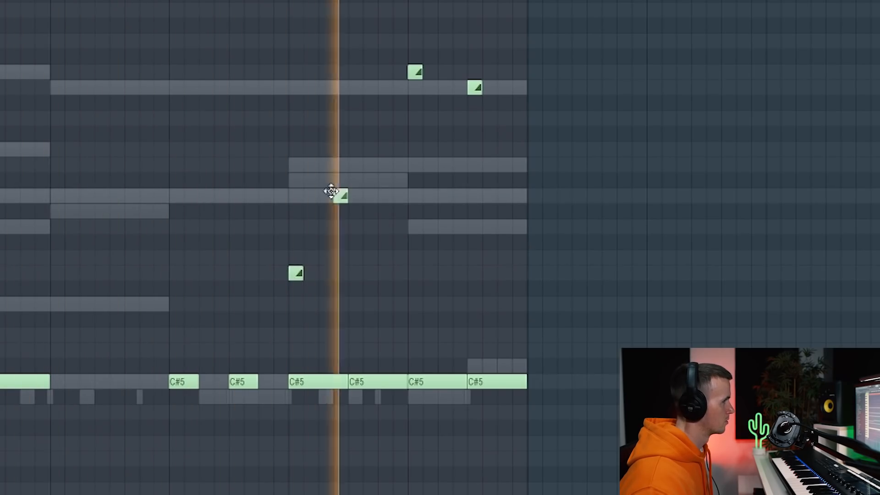
left_click_drag(339, 195, 358, 202)
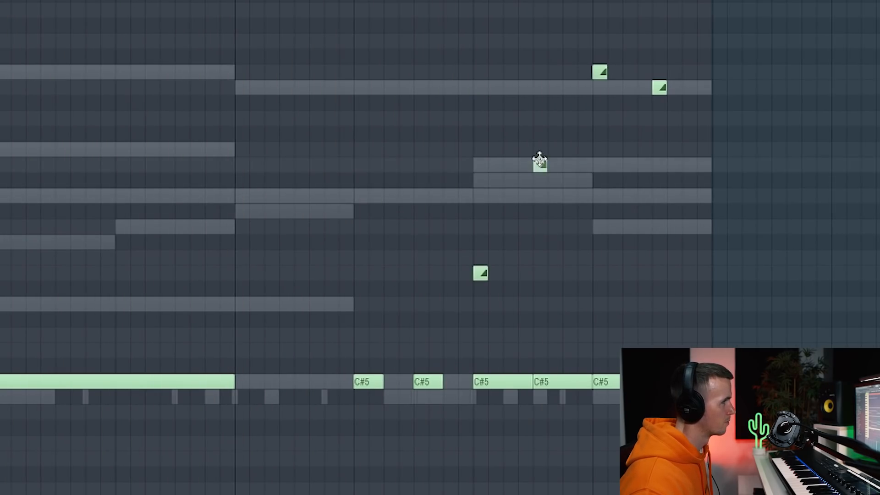
scroll(274, 145, "down", 5)
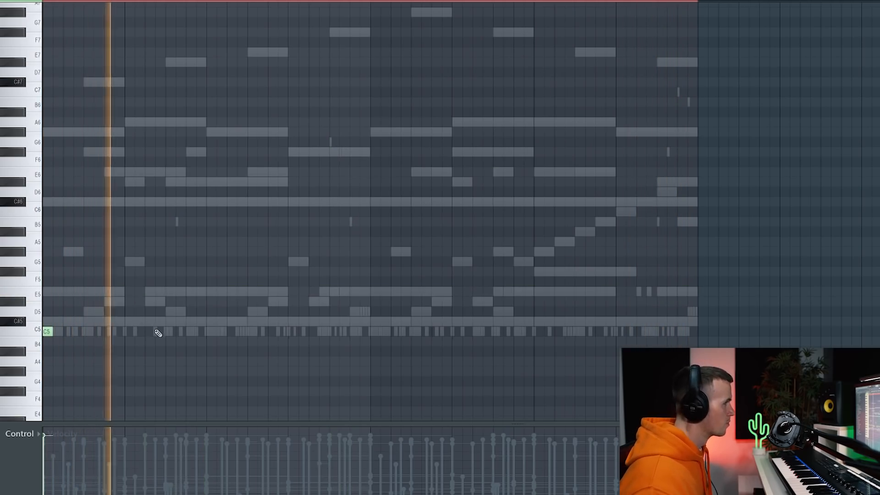
Step: Place half-beat C5 notes at chosen points from bar two through the last bar, following the ghosted bass pattern
left_click(153, 332)
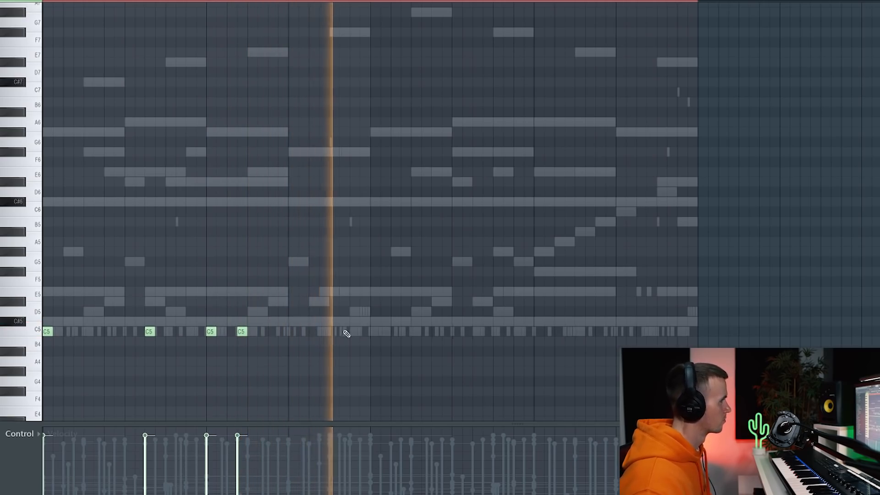
left_click(374, 332)
left_click(404, 331)
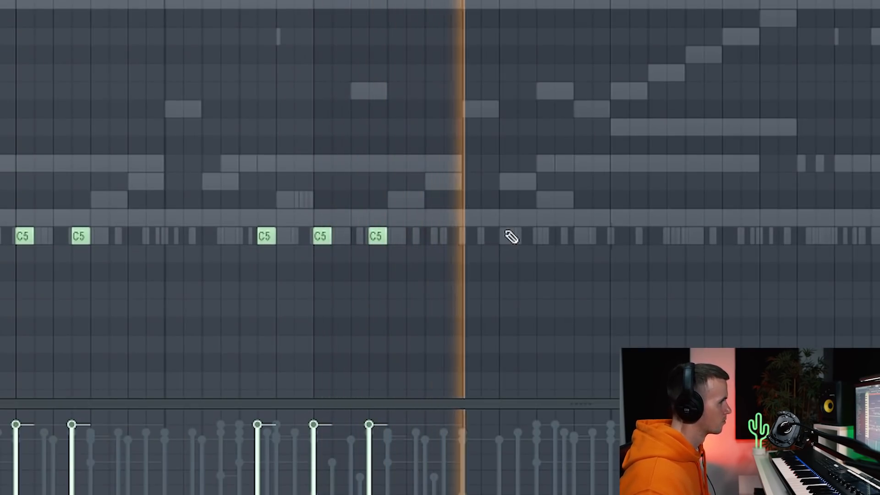
left_click(544, 236)
left_click(581, 237)
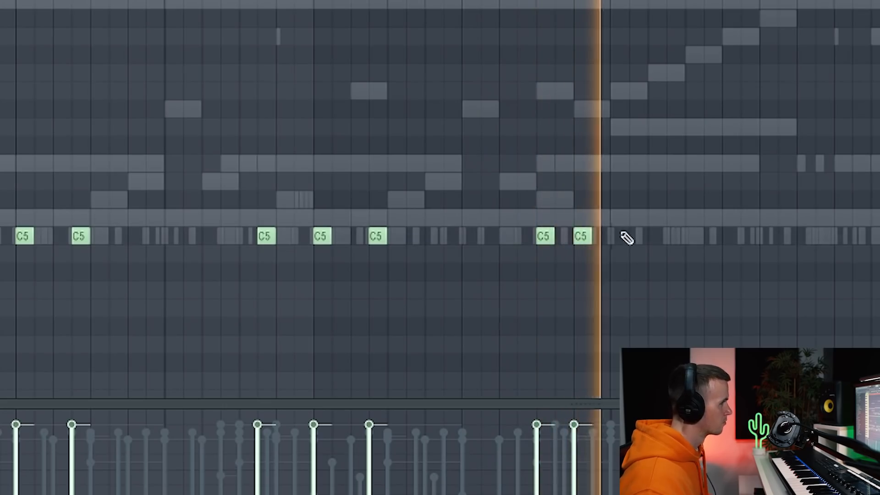
left_click(618, 237)
left_click(837, 235)
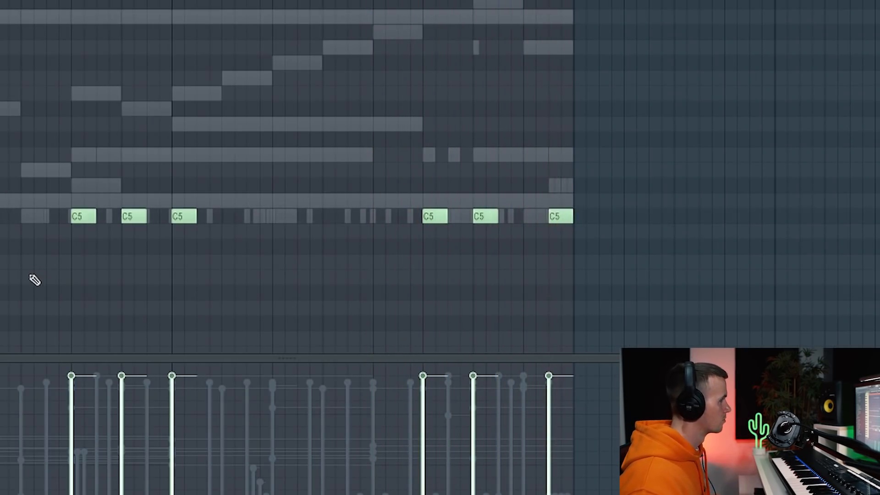
Step: Place a C5 percussion note in bar two and further C5 notes in bars five, seven and eight
scroll(30, 275, "down", 3)
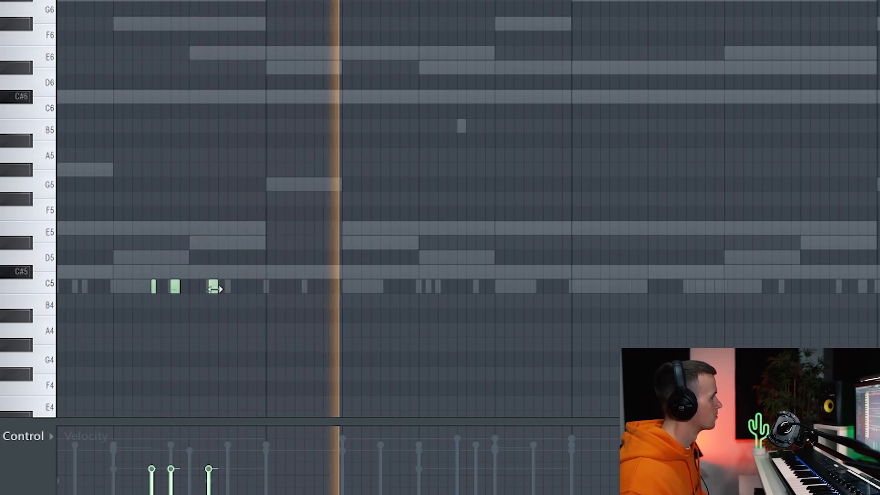
key("space")
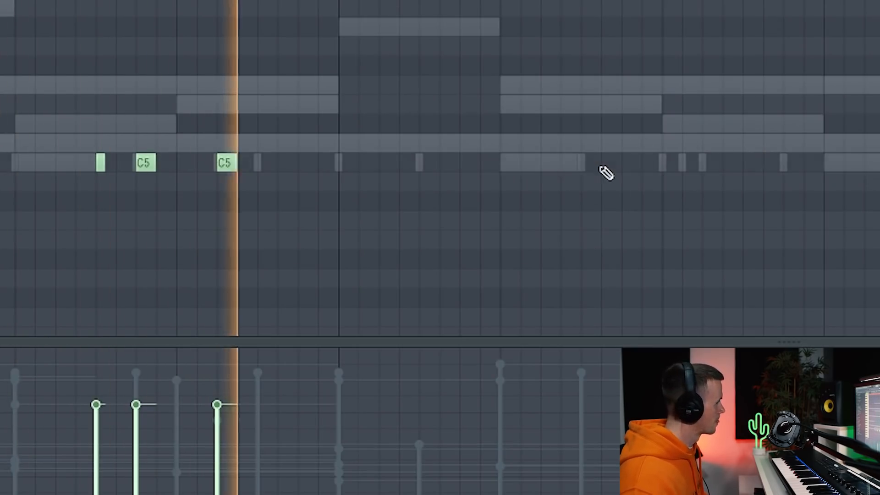
left_click(616, 162)
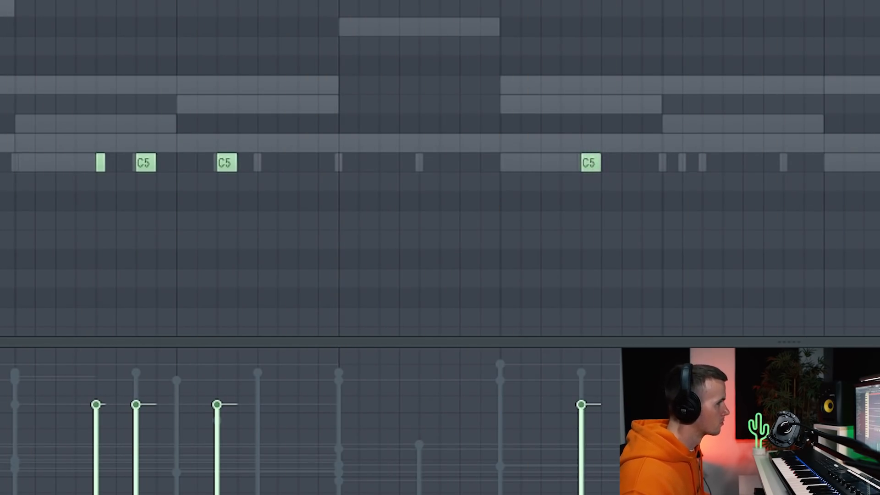
scroll(659, 252, "down", 4)
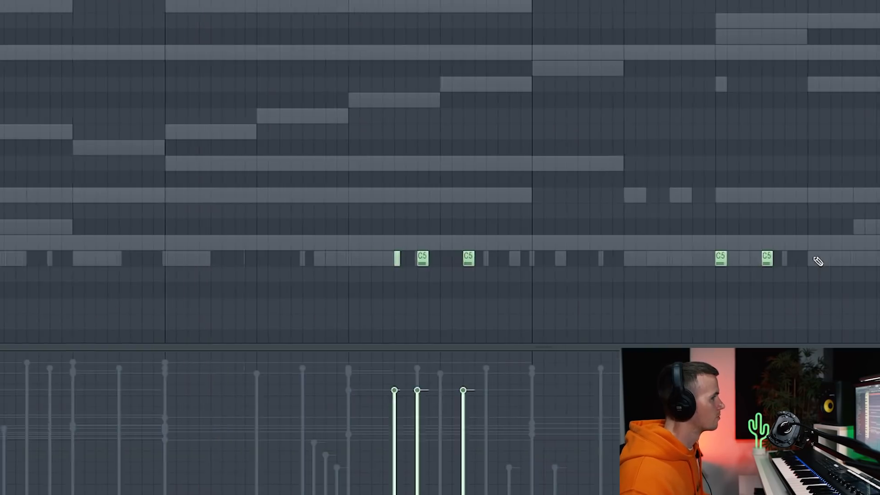
scroll(817, 262, "down", 3)
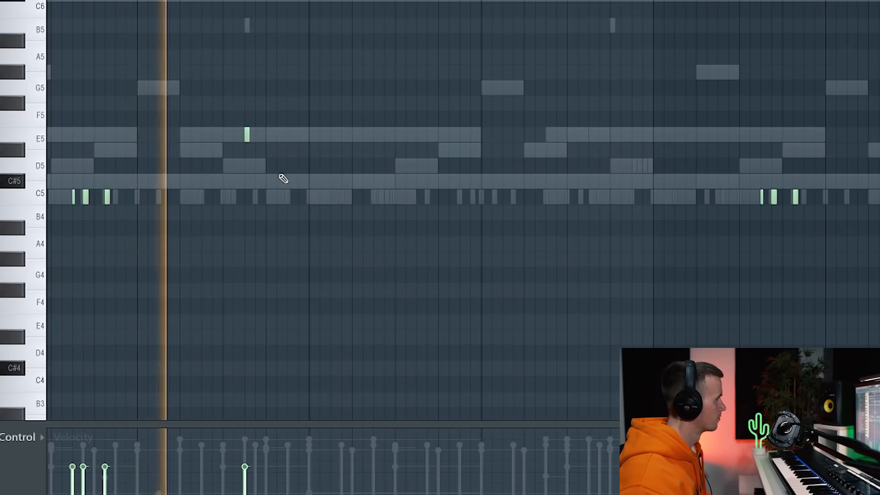
Step: Add a second E5 percussion note near the end of bar two and play the pattern
scroll(277, 198, "up", 3)
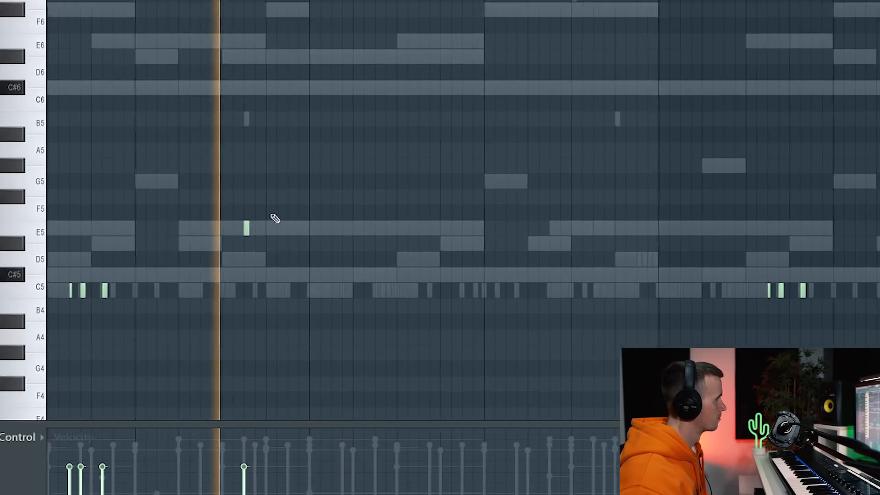
scroll(274, 214, "up", 3)
left_click(298, 229)
scroll(306, 231, "down", 2)
key("space")
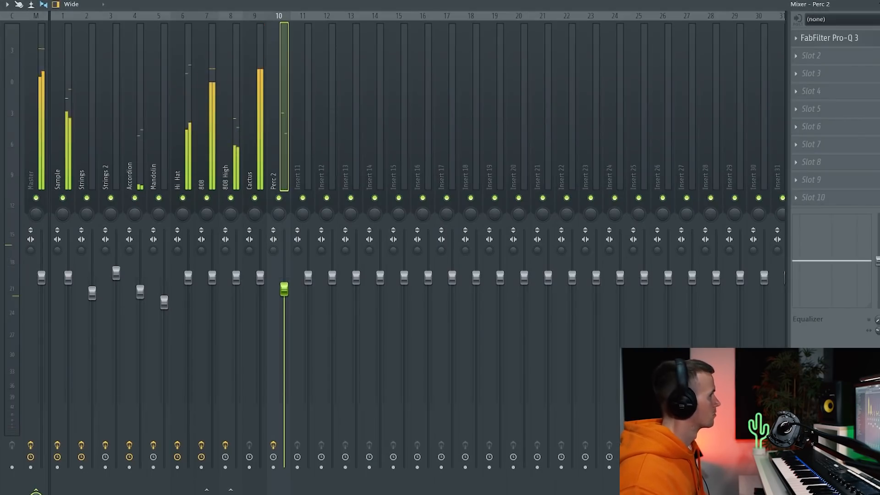
Step: Check the Cordion channel's notes in the piano roll against the playing pattern, and return to the mixer
left_click(424, 0)
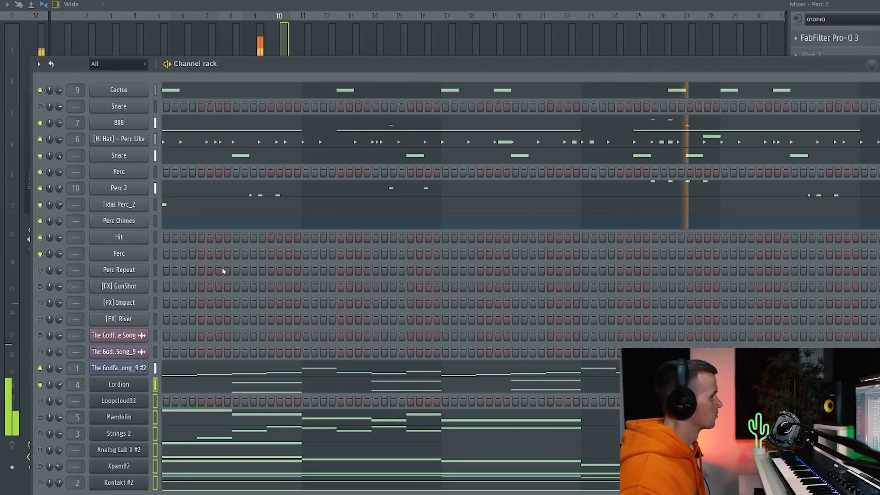
left_click(219, 388)
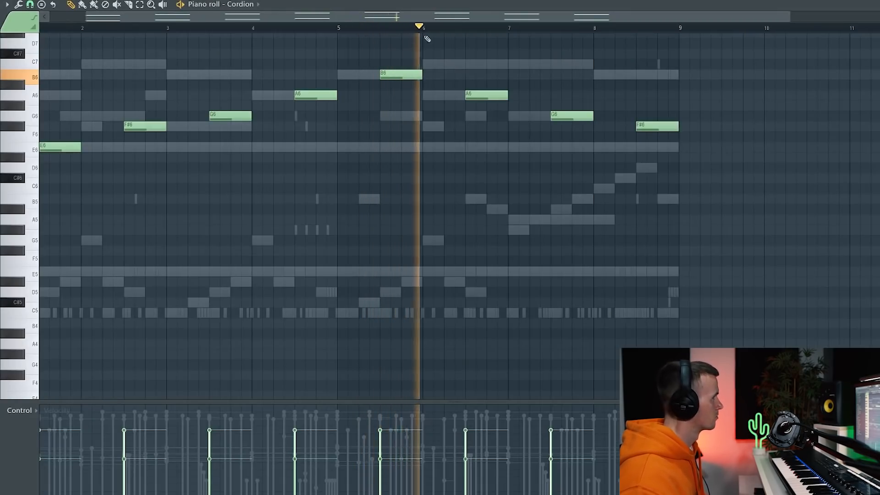
left_click(435, 0)
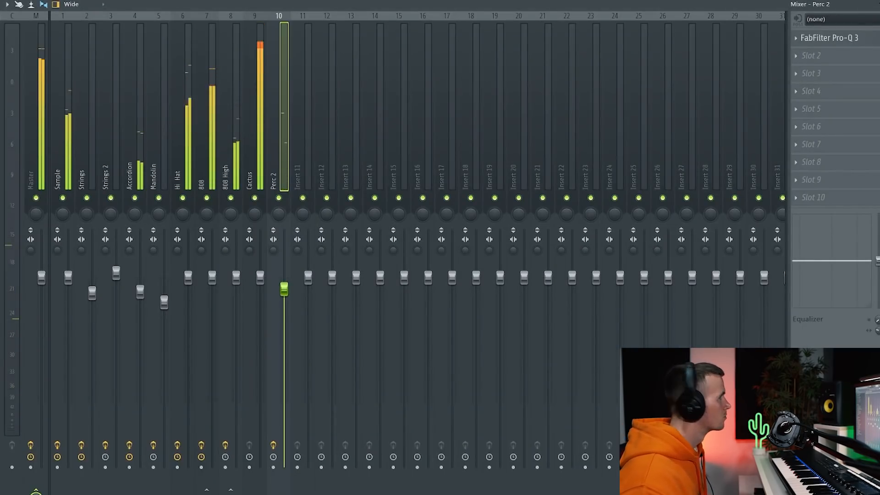
Step: Raise the velocity of the last C5 note in bar eight and pan the three closing C5 notes to alternating sides
key("F6")
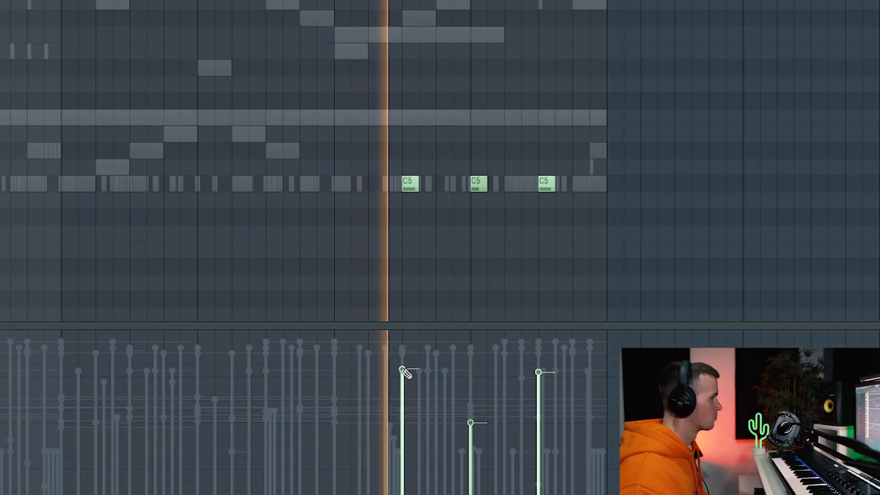
left_click_drag(540, 395, 545, 364)
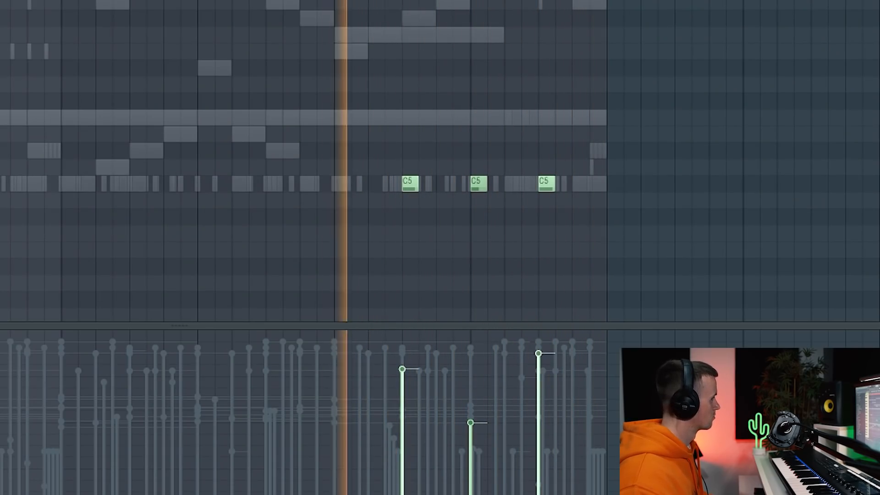
left_click(1, 440)
left_click_drag(408, 481, 408, 489)
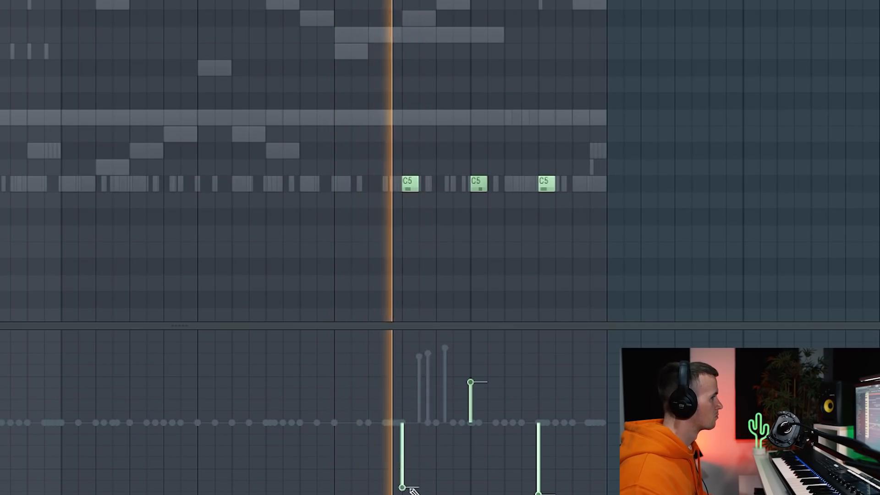
left_click_drag(473, 383, 473, 376)
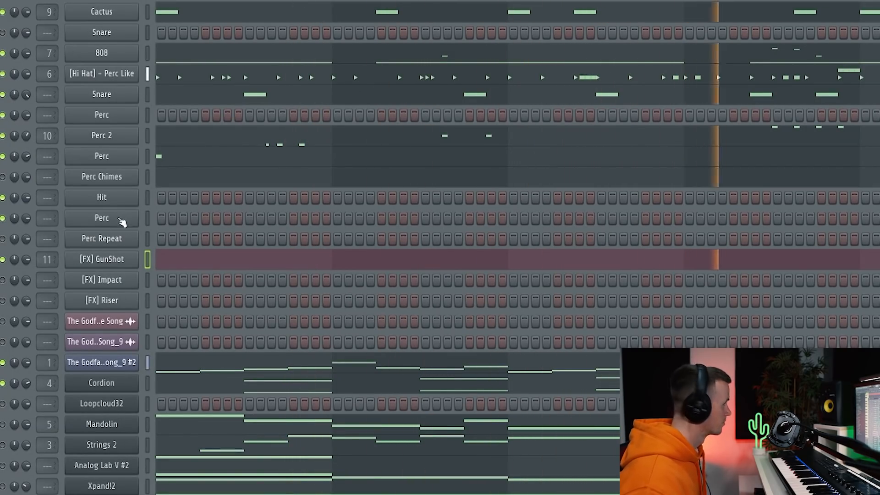
Step: Route the Perc channel using Tidal Perc_2.wav to mixer track 12
left_click(133, 156)
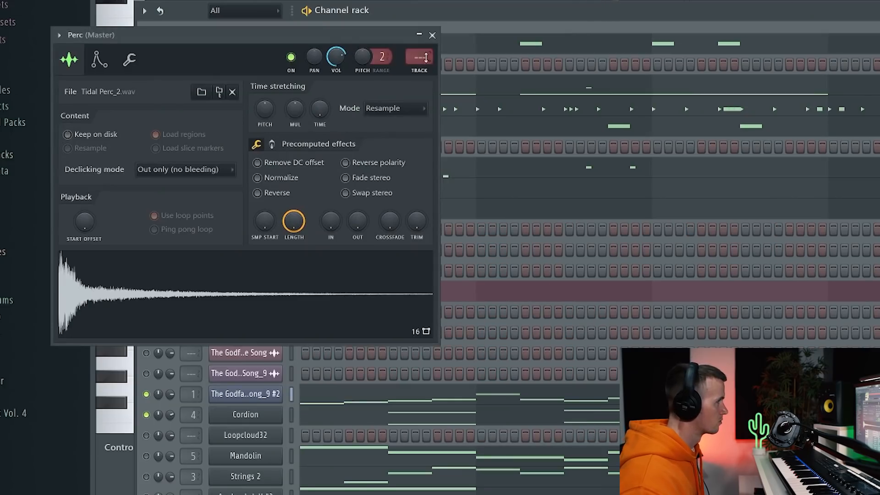
left_click(419, 73)
left_click(434, 36)
key("F6")
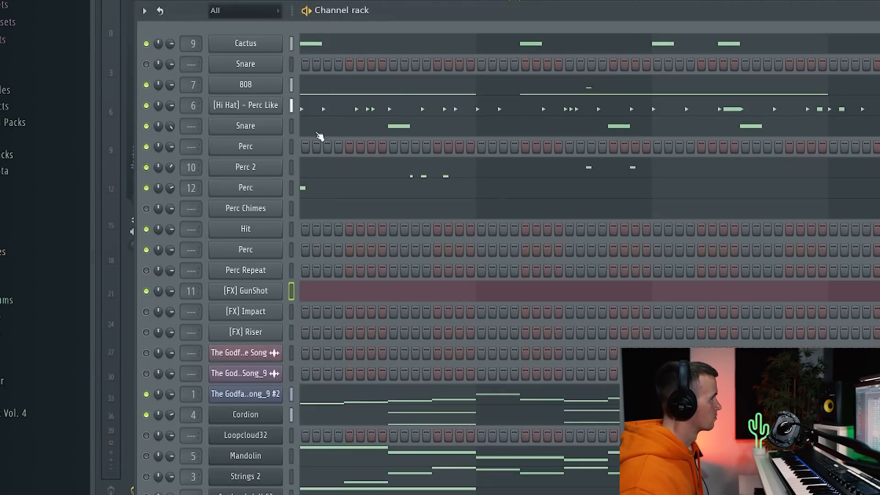
Step: Route the active Snare channel to mixer track 13 and close its settings
left_click(279, 128)
left_click(393, 35)
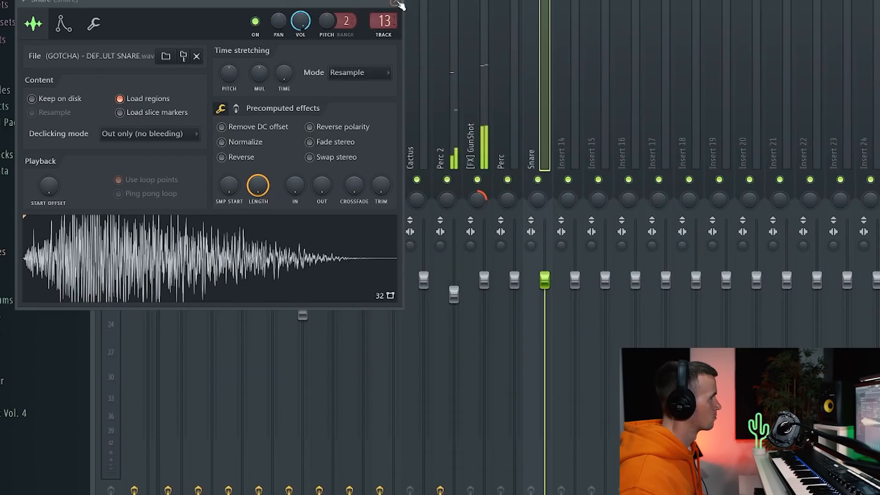
left_click(401, 2)
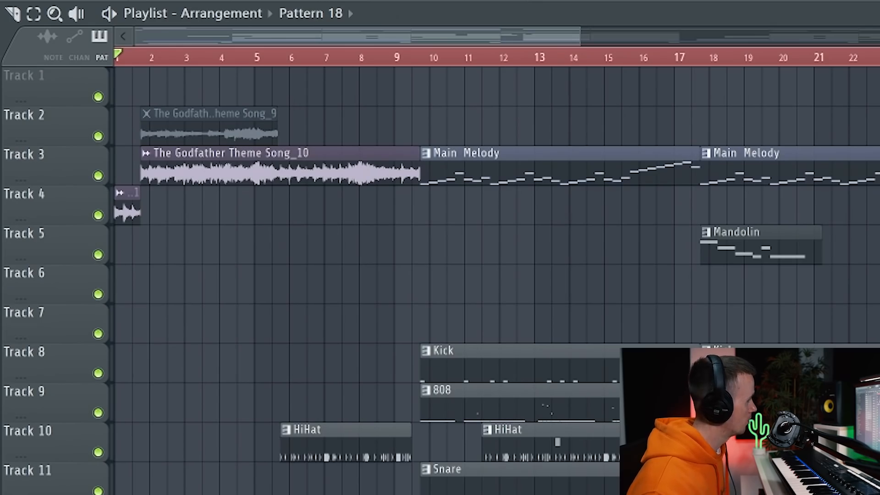
Step: Review the opening of the playlist arrangement and examine the 808 #2 pattern's notes in the piano roll
scroll(497, 275, "down", 3)
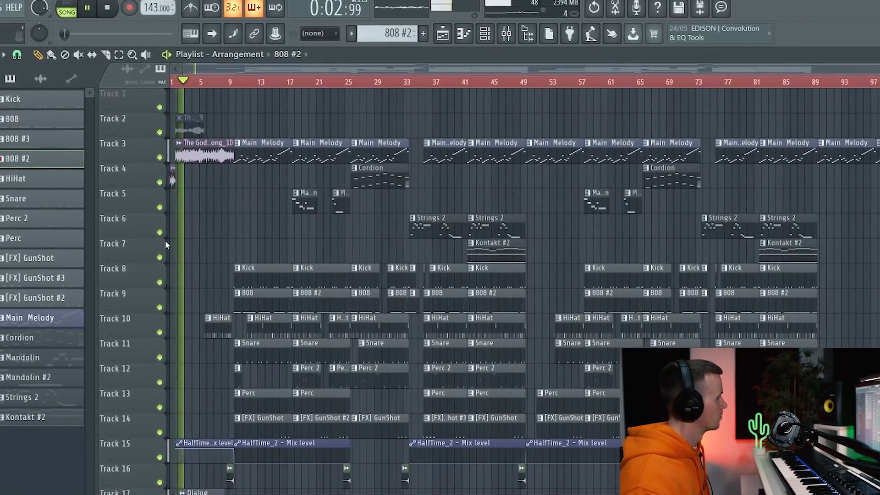
scroll(169, 166, "up", 4)
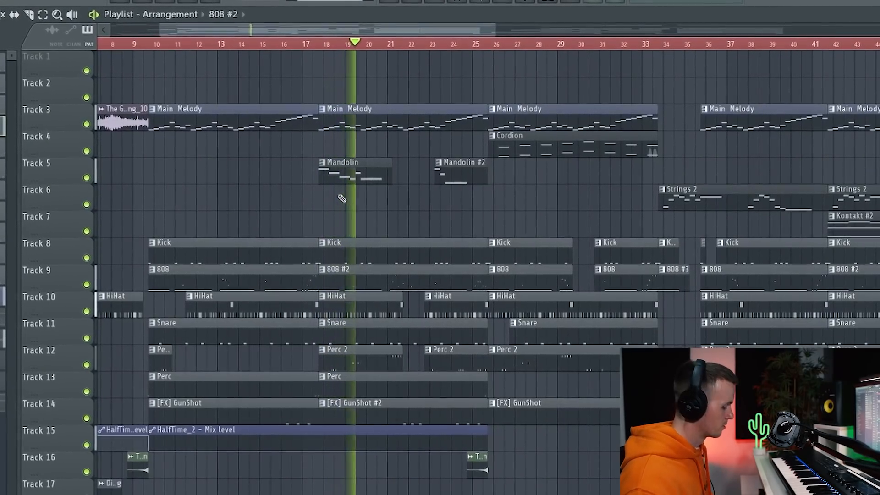
double_click(415, 282)
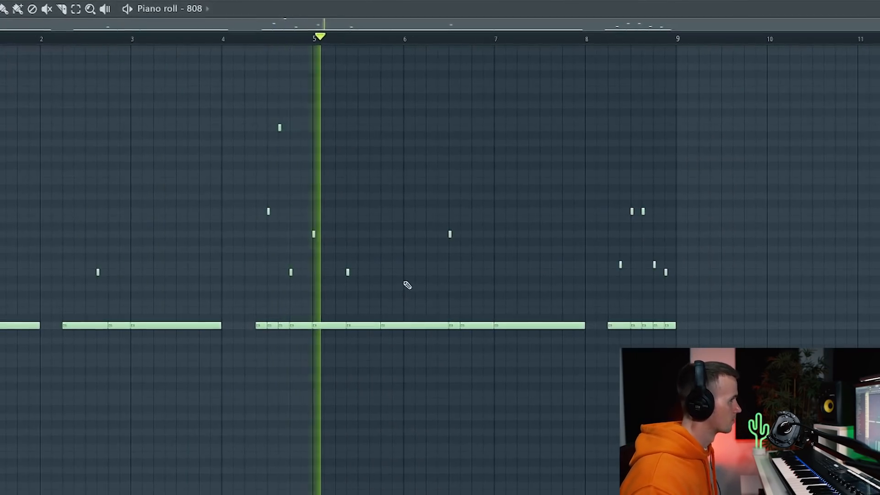
key("Escape")
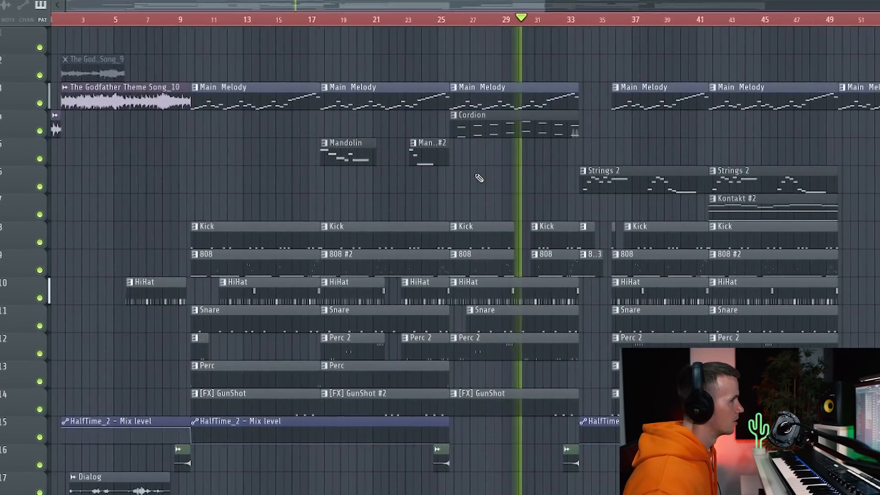
Step: Play through the rest of the arrangement, examining the Cordion, Strings 2 and Kontakt #2 sections and the overall clip layout
scroll(479, 178, "down", 2)
scroll(477, 178, "up", 3)
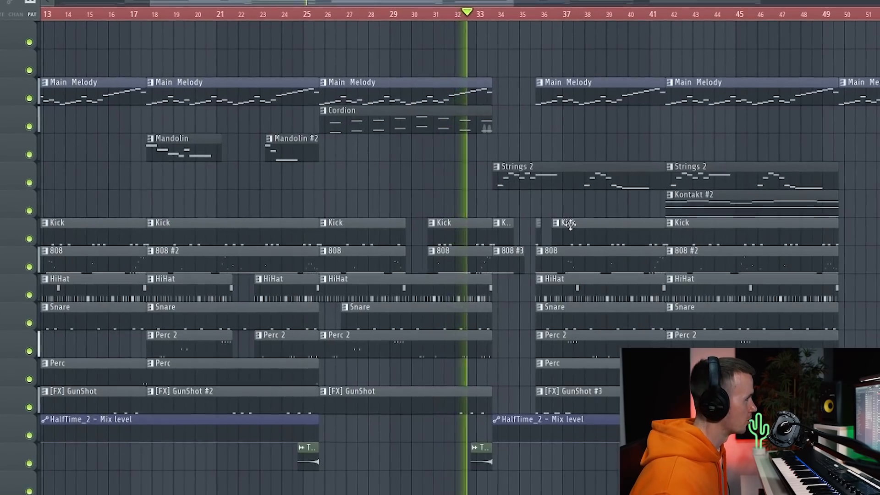
scroll(569, 224, "up", 2)
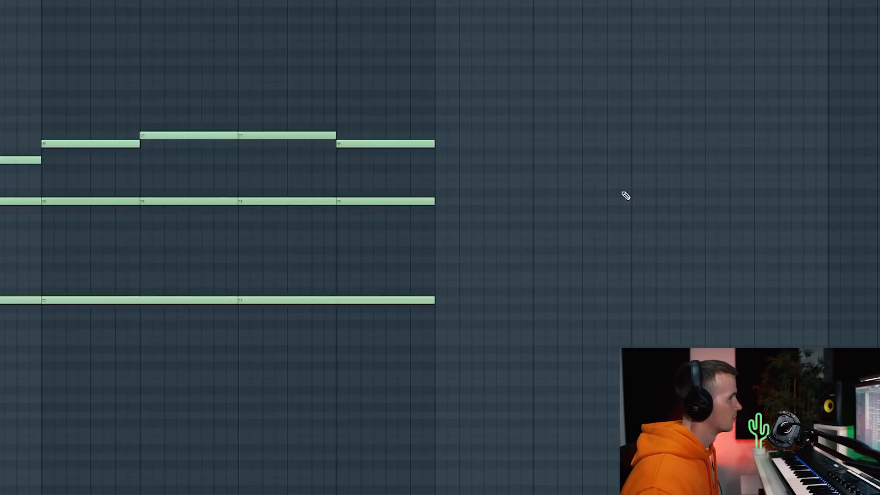
key("space")
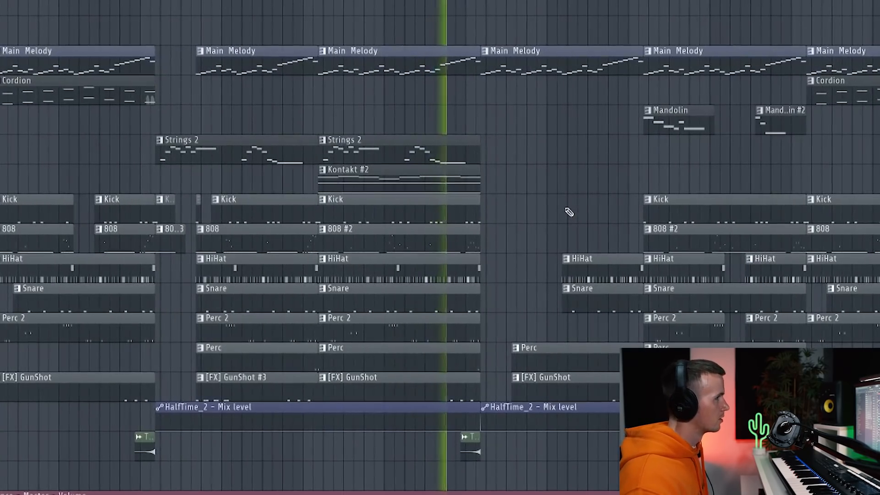
scroll(564, 214, "up", 3)
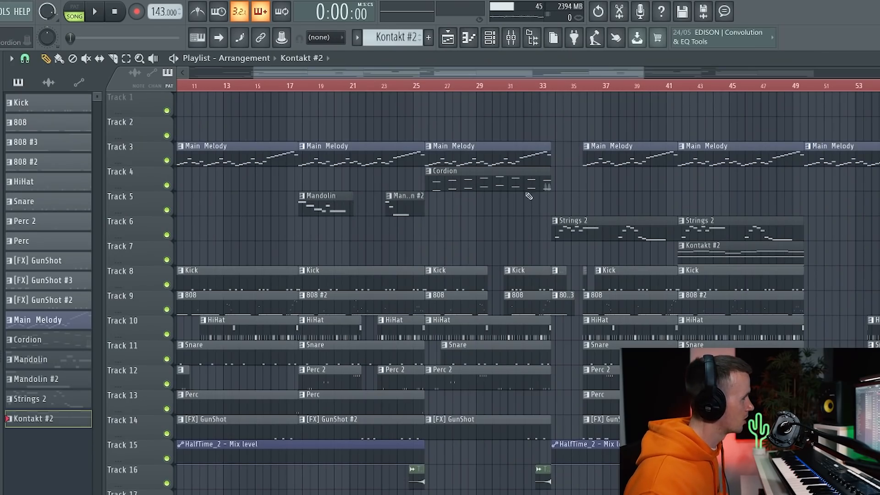
scroll(462, 198, "down", 2)
scroll(597, 232, "down", 2)
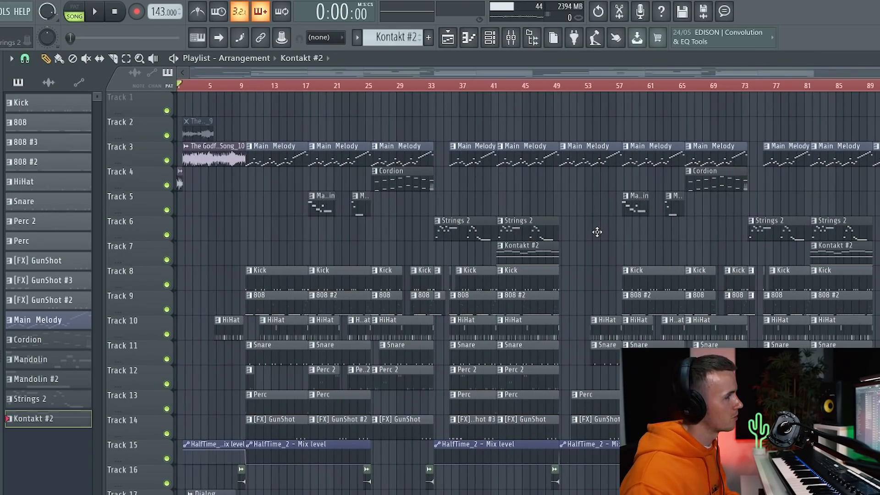